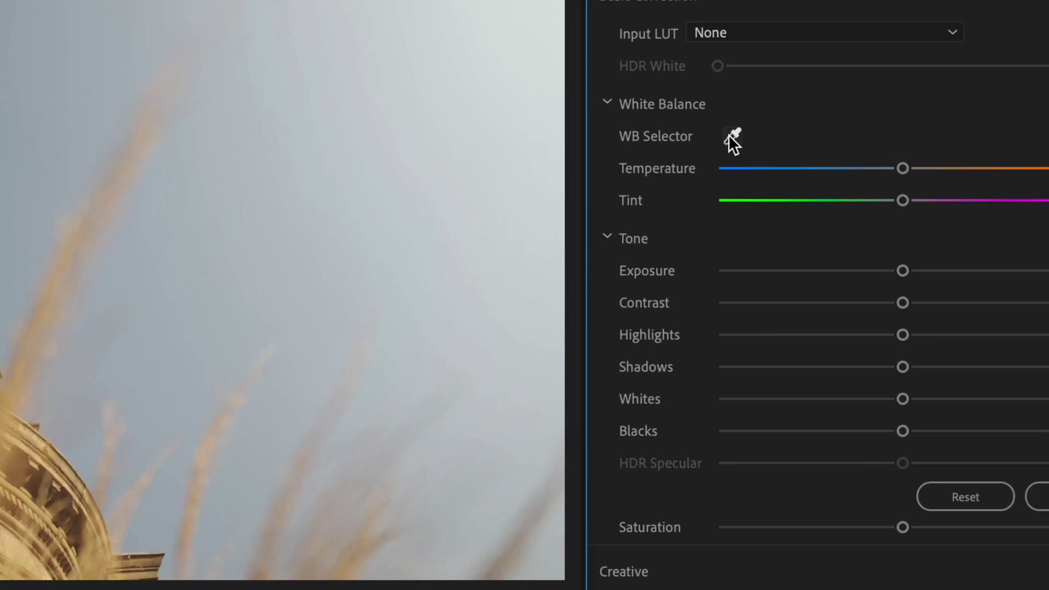
Step: Sample the bright sky to white-balance the tower clip, set its temperature to -0.7, and adjust the exposure and highlights
left_click(763, 137)
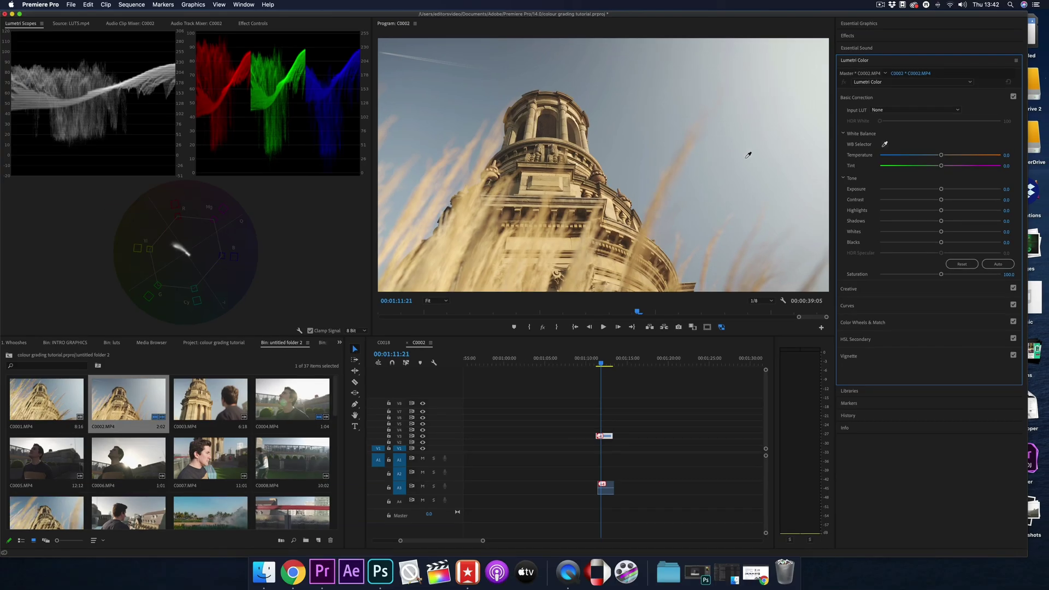
left_click(828, 40)
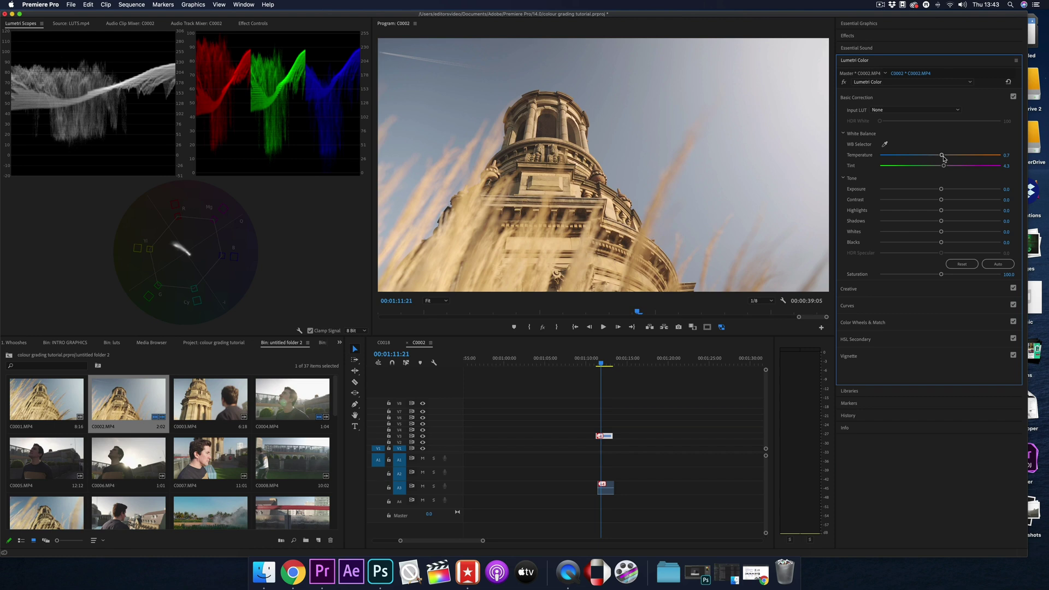
left_click_drag(943, 156, 941, 156)
left_click_drag(943, 191, 923, 215)
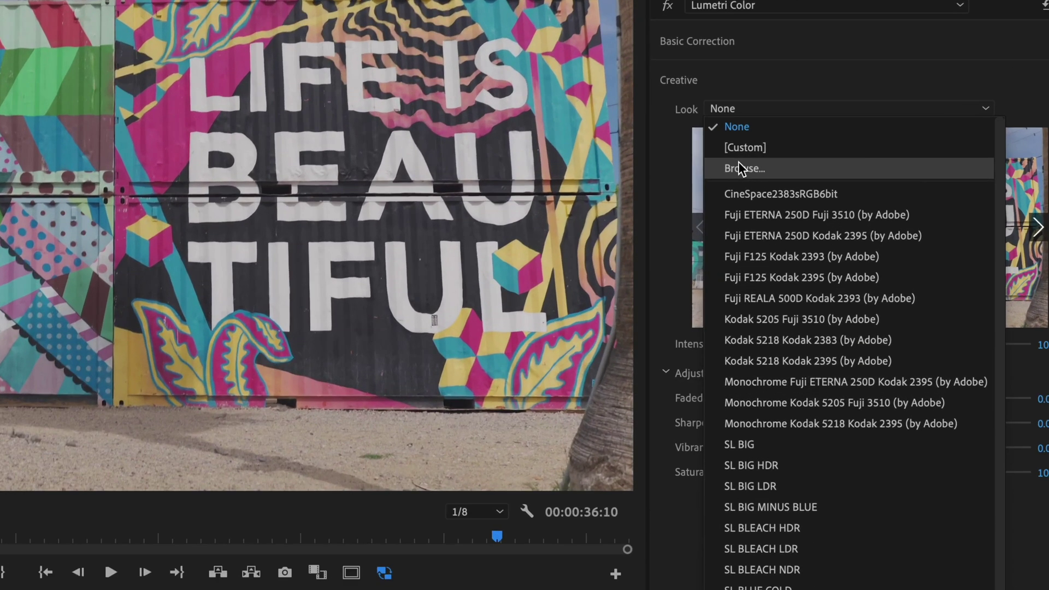
Step: Load desert lut.cube from the Desktop as the creative look for the mural clip
left_click(875, 152)
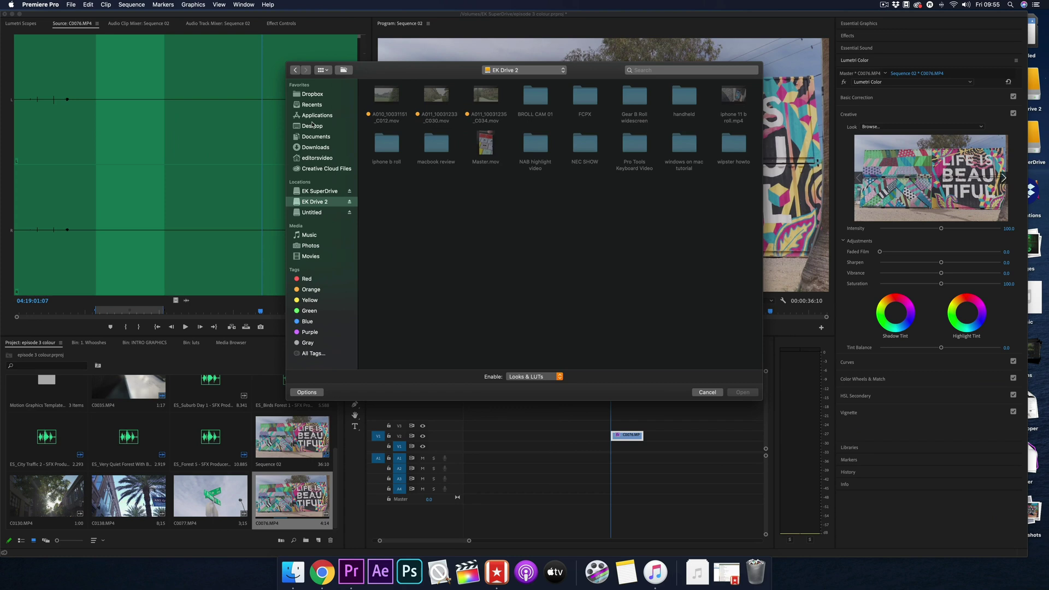
left_click(349, 125)
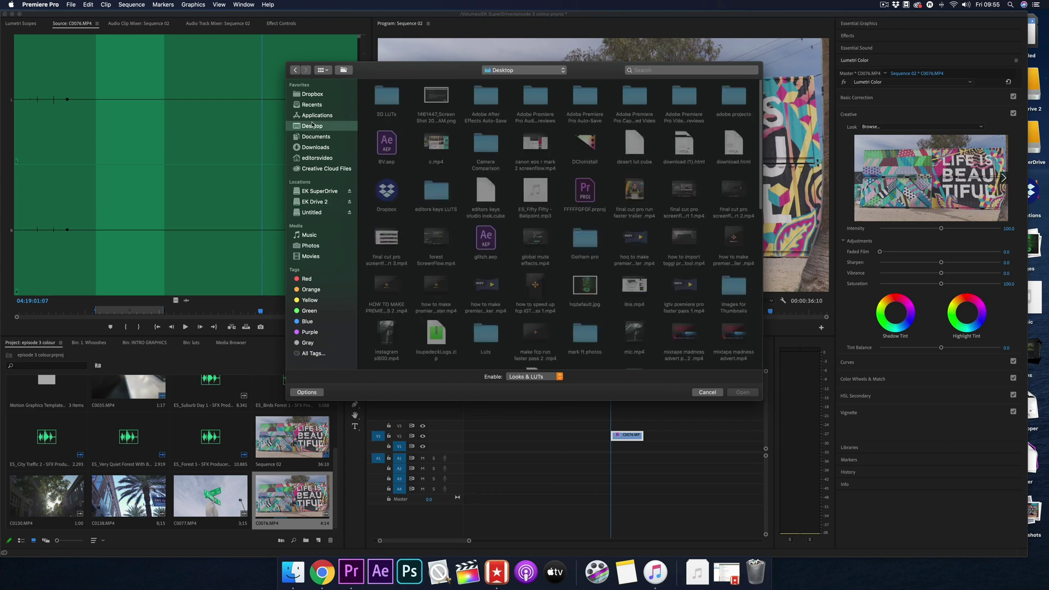
double_click(629, 147)
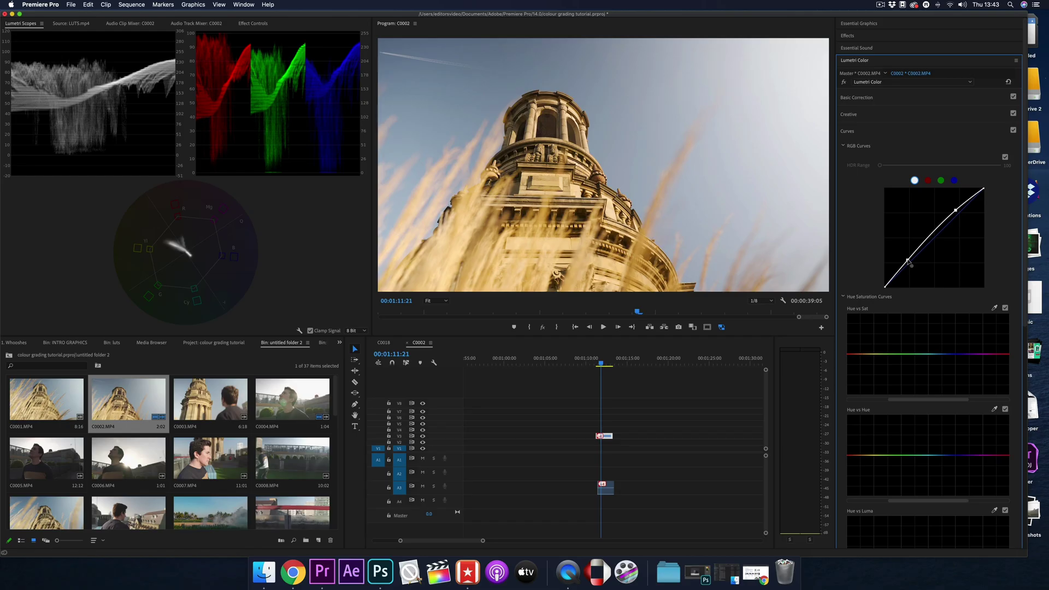
Step: Pull down the shadows on the tower clip's RGB curve and lower its highlights to about -57, fine-tuning the exposure
left_click_drag(914, 260, 911, 265)
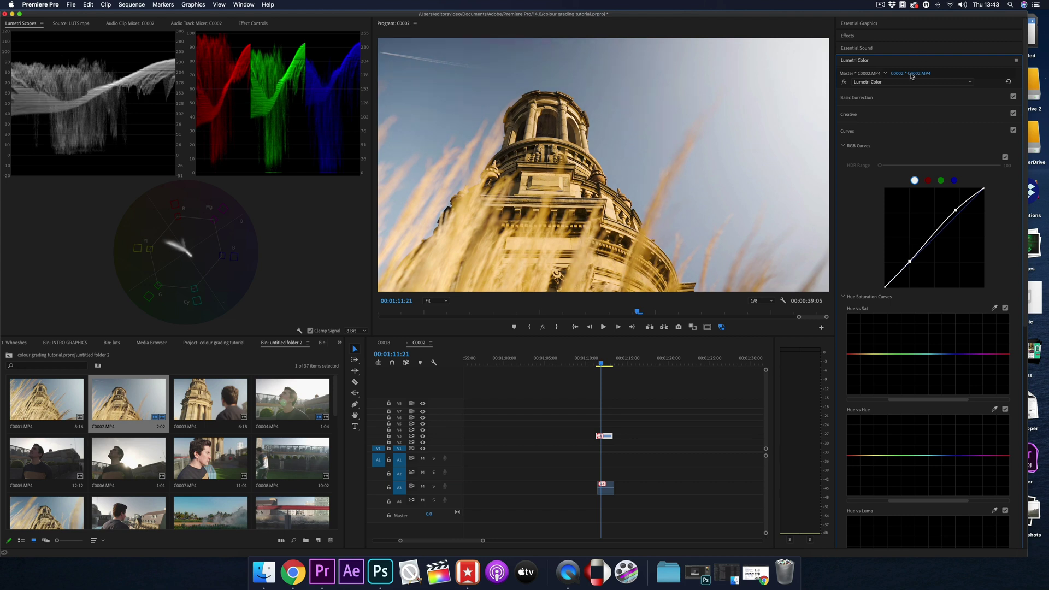
left_click(898, 98)
left_click_drag(923, 212, 940, 190)
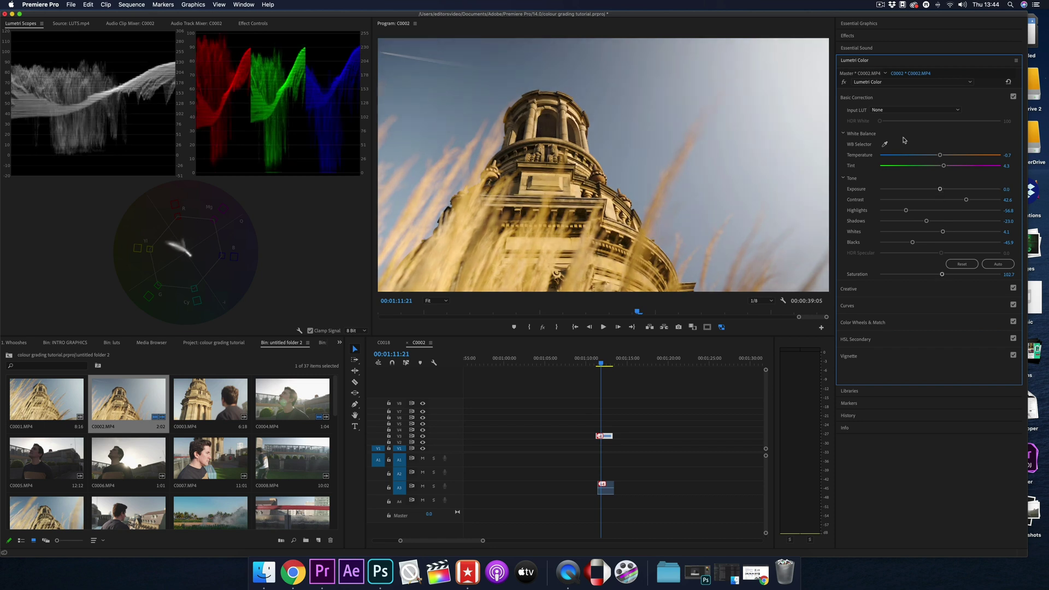
left_click(890, 98)
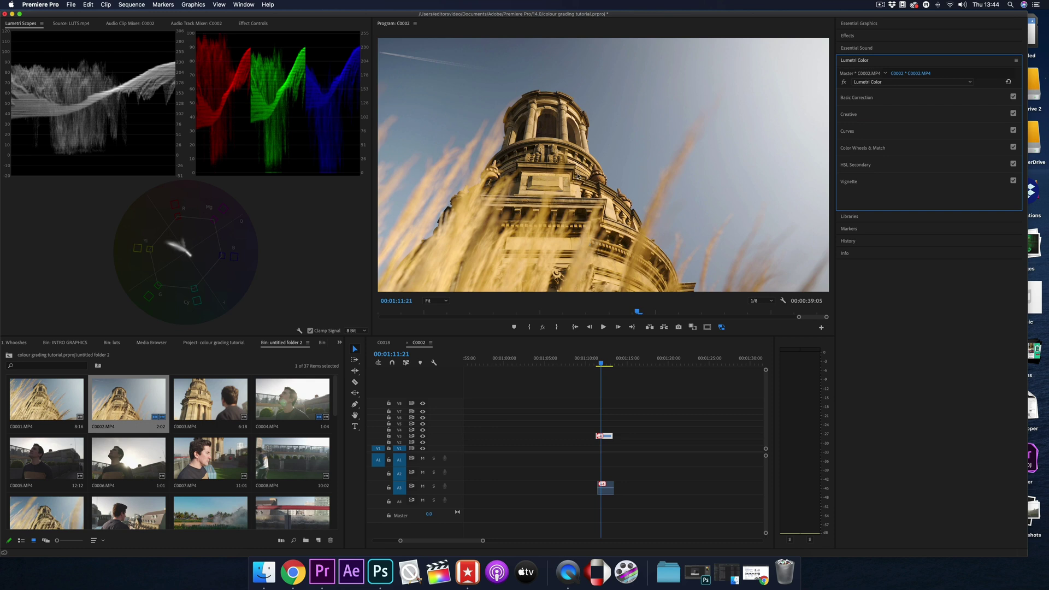
Step: Apply the editors keys orange and teal LUT as the tower clip's creative look and reduce its intensity
left_click(852, 117)
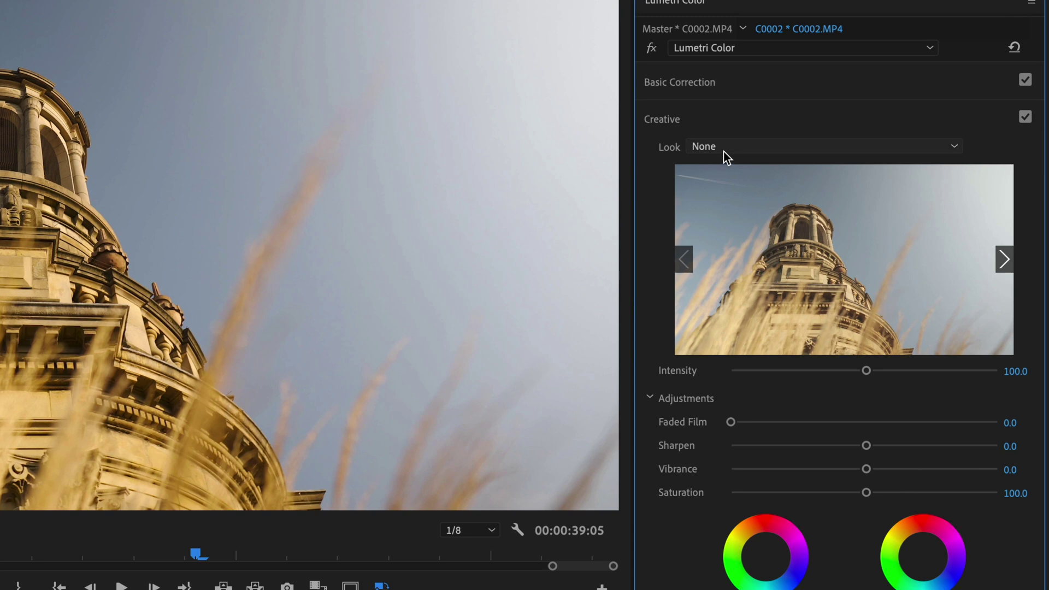
left_click(724, 151)
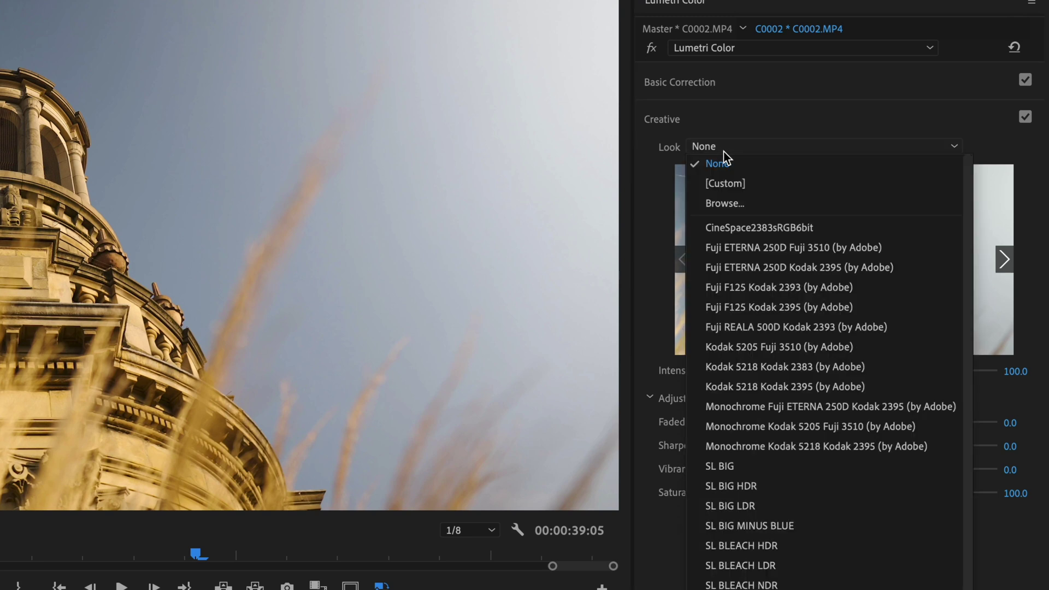
left_click(717, 205)
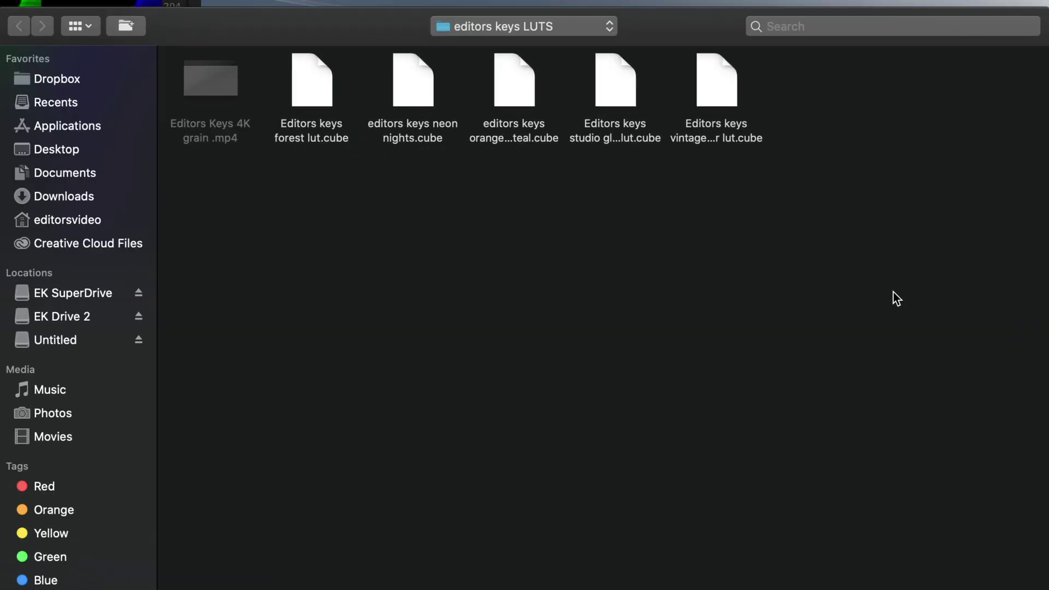
double_click(508, 96)
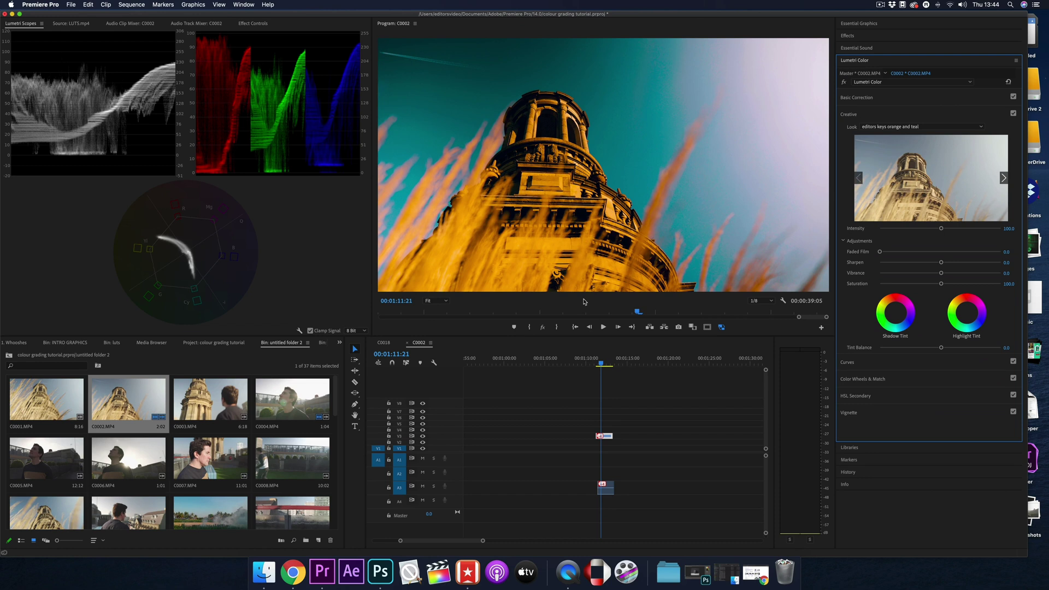
left_click_drag(941, 231, 897, 238)
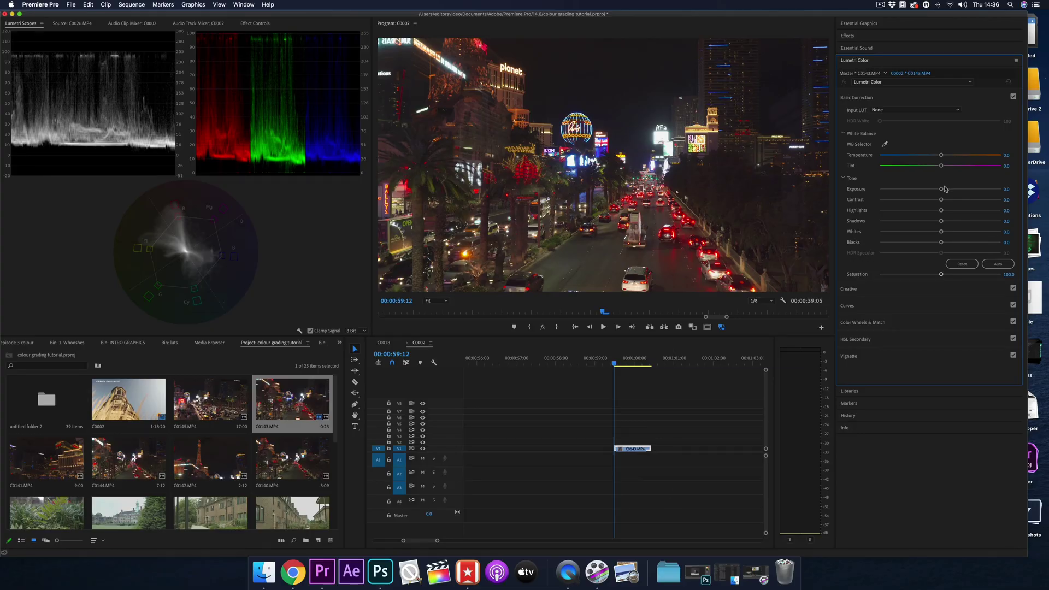
Step: Fine-tune the night street clip's tone in Basic Correction and apply the editors keys neon nights look
left_click_drag(942, 189, 938, 248)
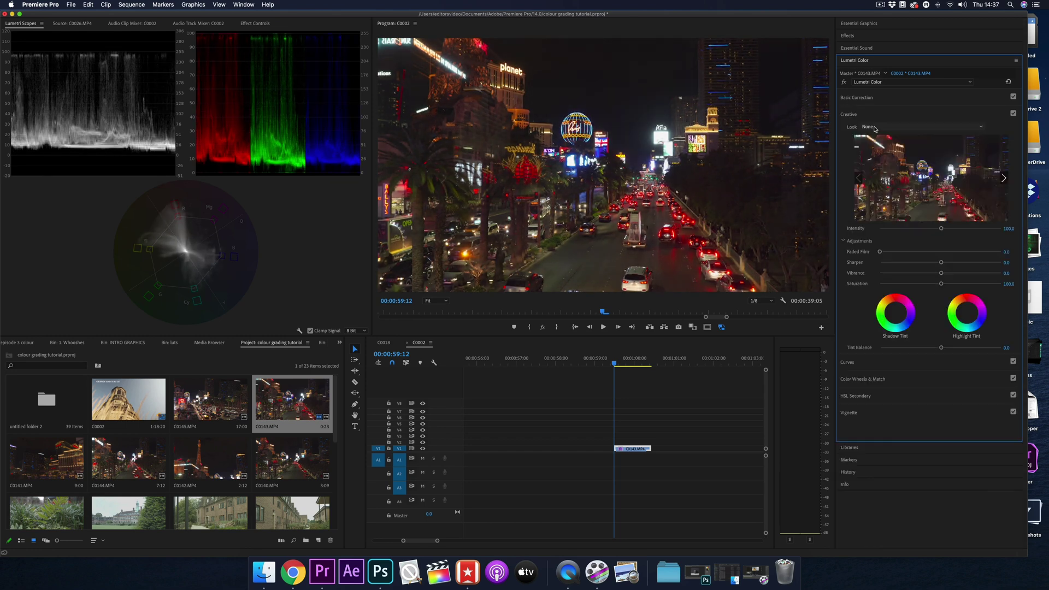
left_click(923, 126)
double_click(433, 125)
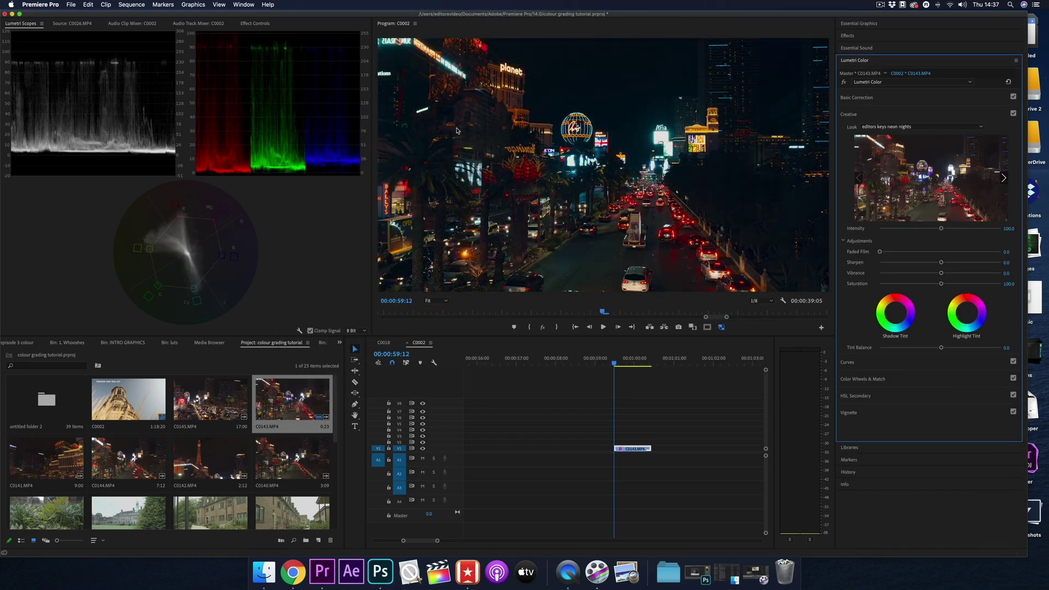
Step: Apply the Editors keys vintage film summer lut as the creative look for clip C0004.MP4
left_click(874, 100)
left_click(874, 100)
left_click(877, 113)
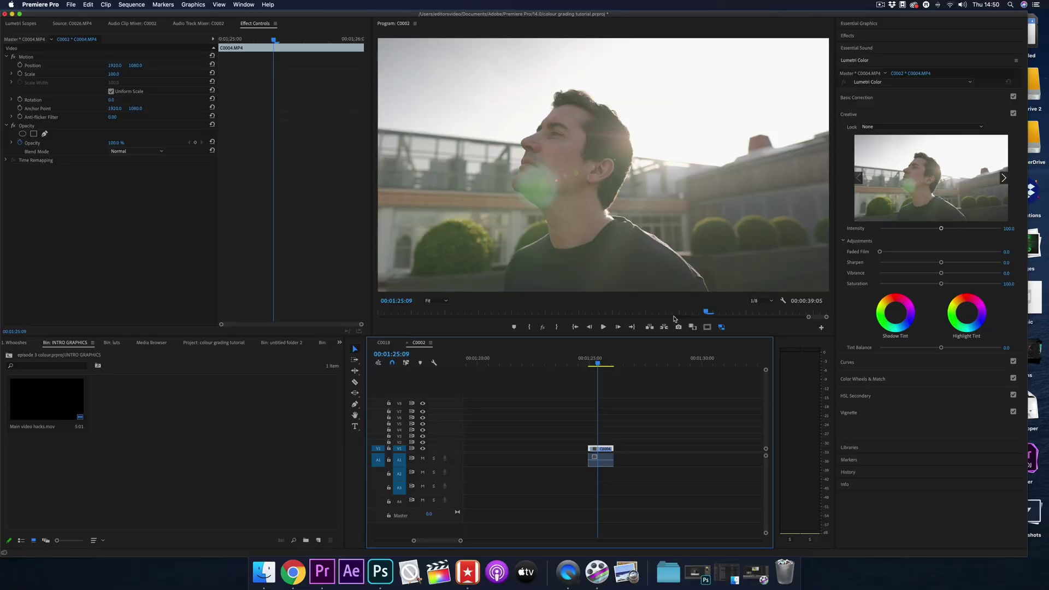
left_click(864, 100)
left_click(872, 98)
left_click(879, 115)
left_click(893, 129)
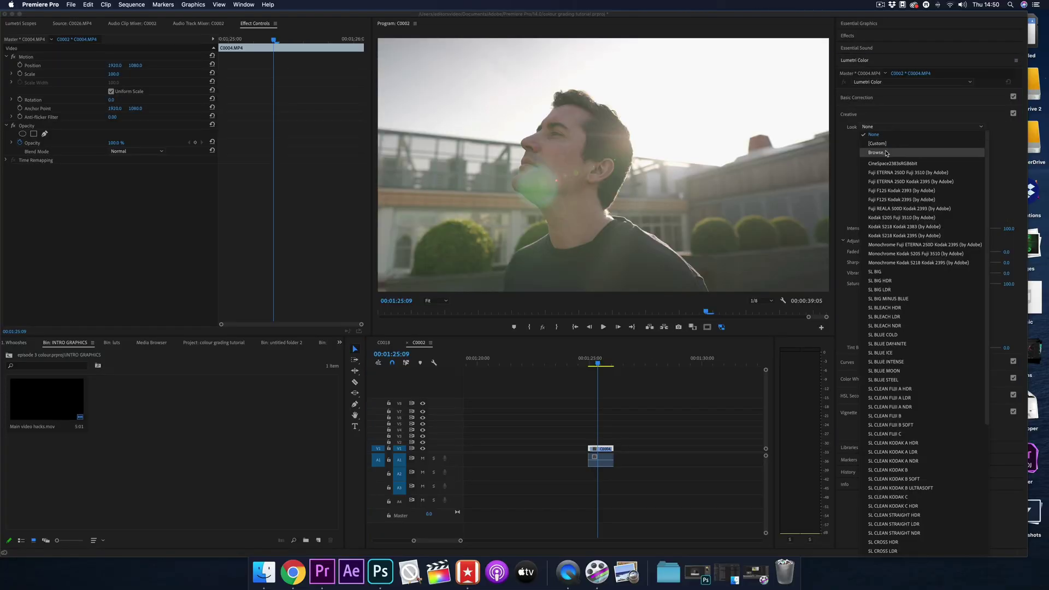
left_click(886, 154)
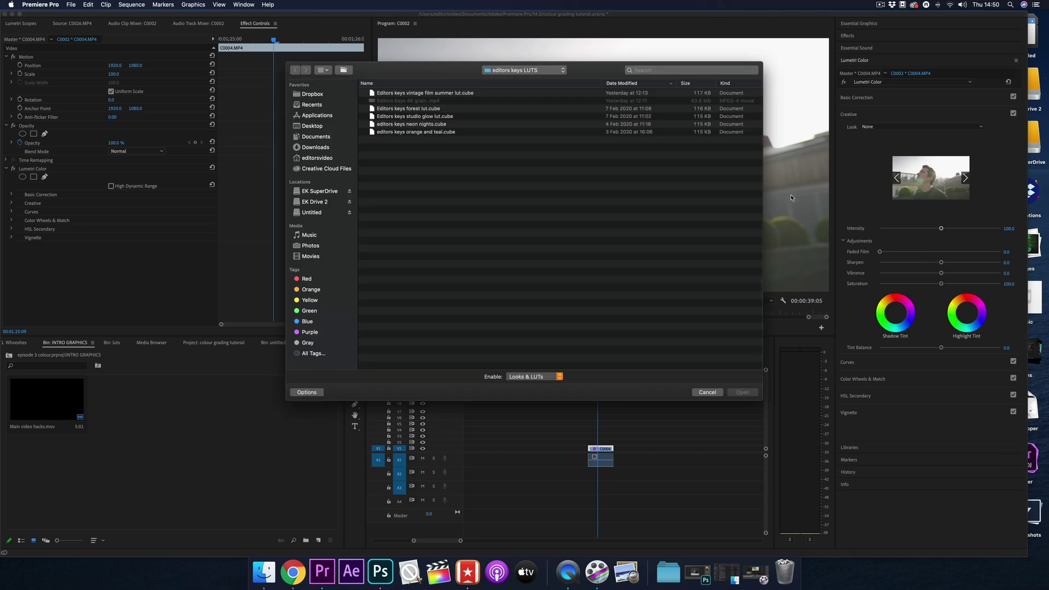
double_click(424, 94)
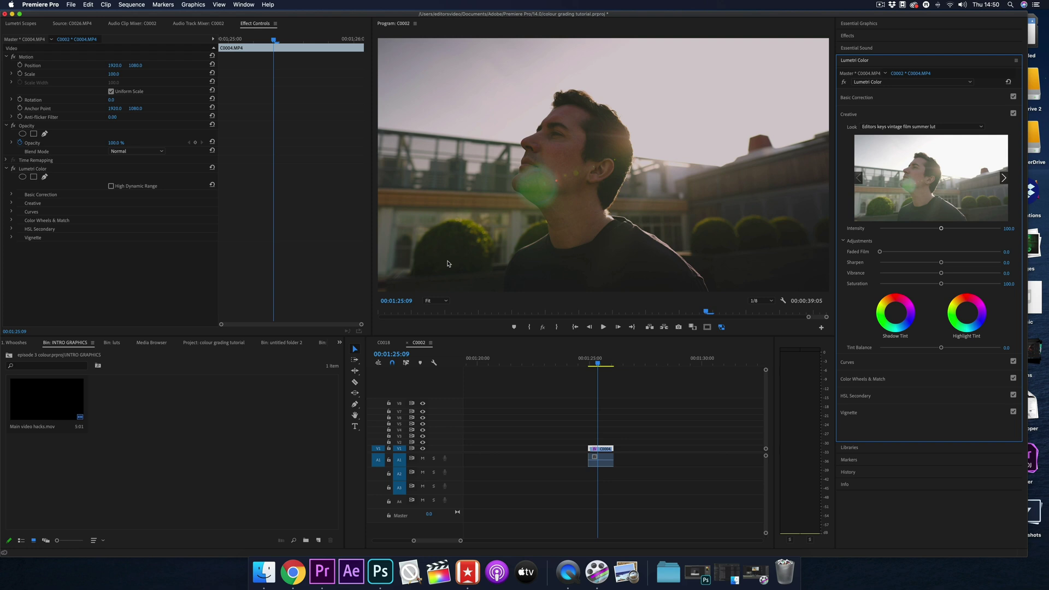
Step: Import Editors Keys 4K grain.mp4 from the editors keys LUTS folder and place it on V2 above clip C0004.MP4
double_click(230, 424)
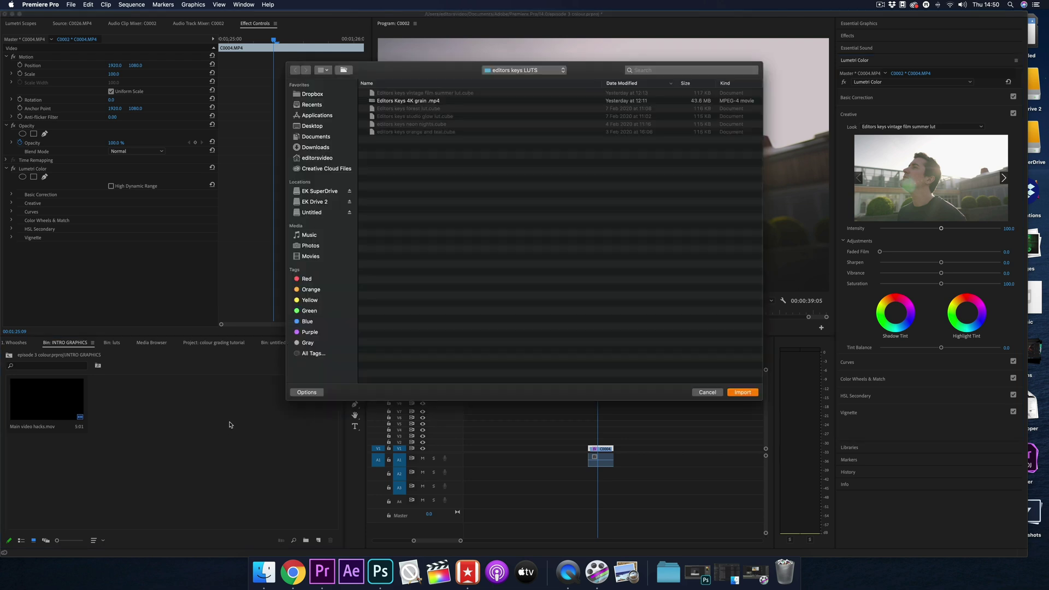
double_click(404, 101)
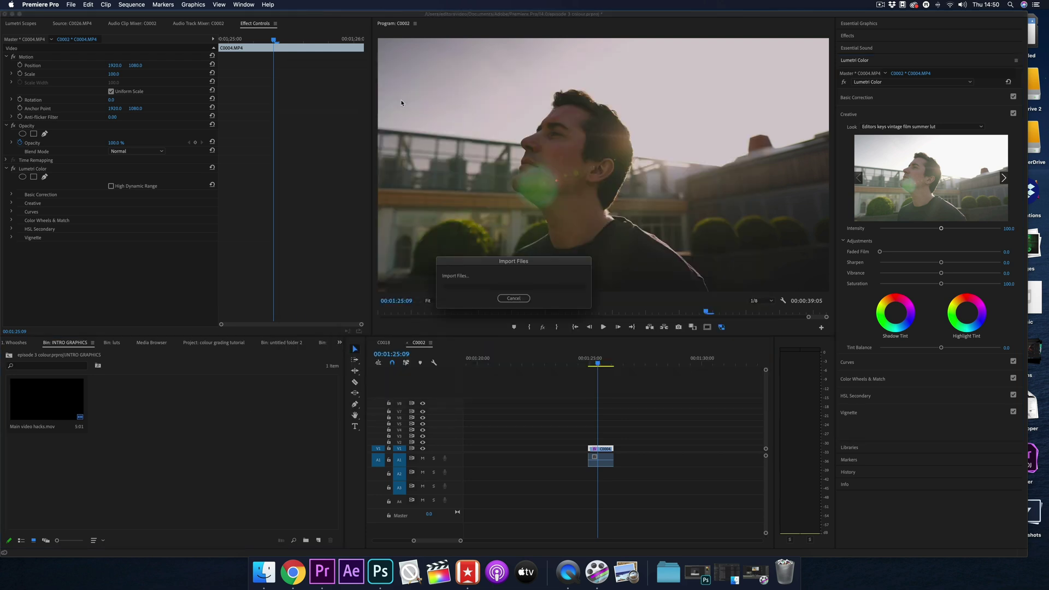
left_click_drag(133, 407, 591, 445)
key("=")
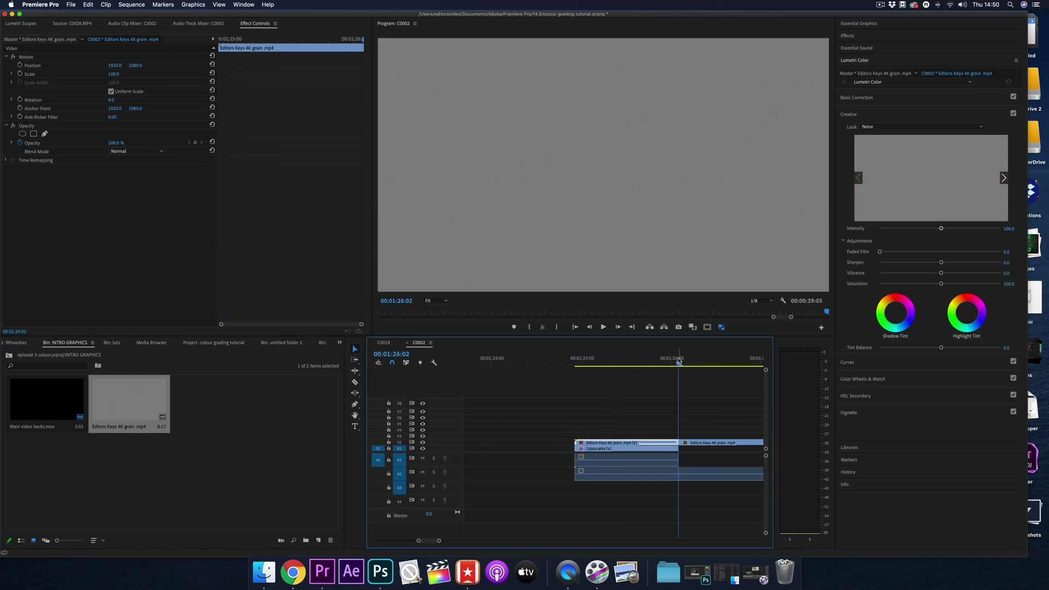
Step: Cut the grain clip at the end of C0004.MP4 and delete the excess video and audio
left_click(705, 483)
key("super+k")
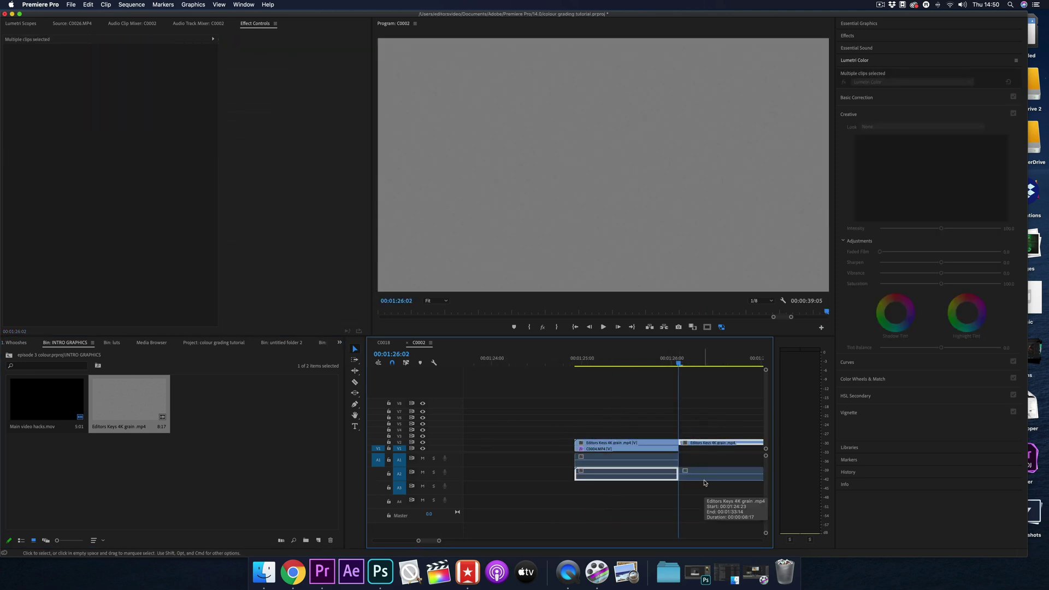
left_click_drag(721, 496, 711, 424)
key("Delete")
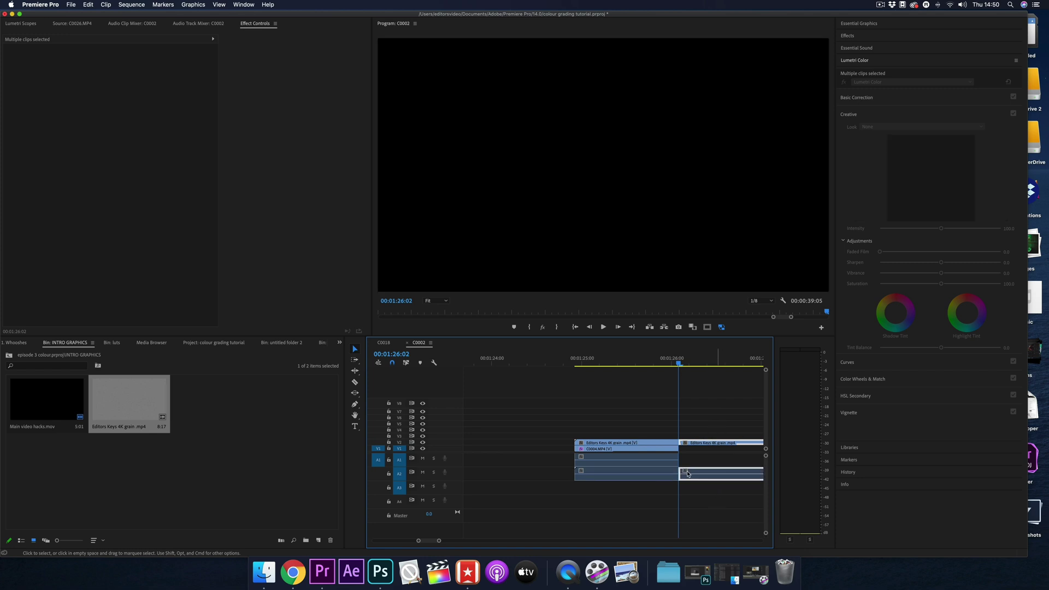
Step: Set the grain clip's blend mode to Overlay
left_click(614, 361)
left_click(607, 443)
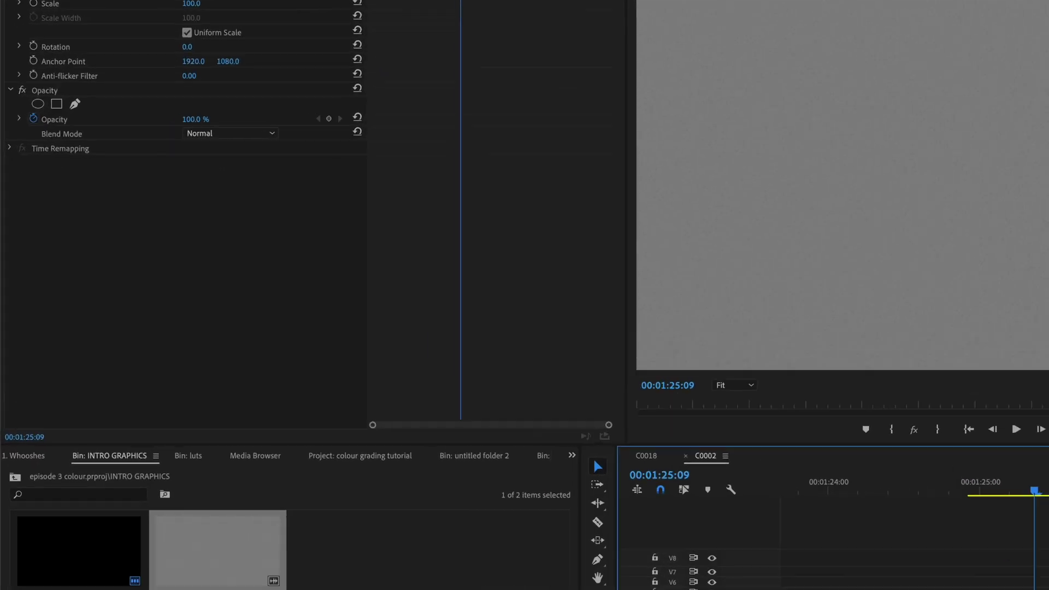
left_click(137, 151)
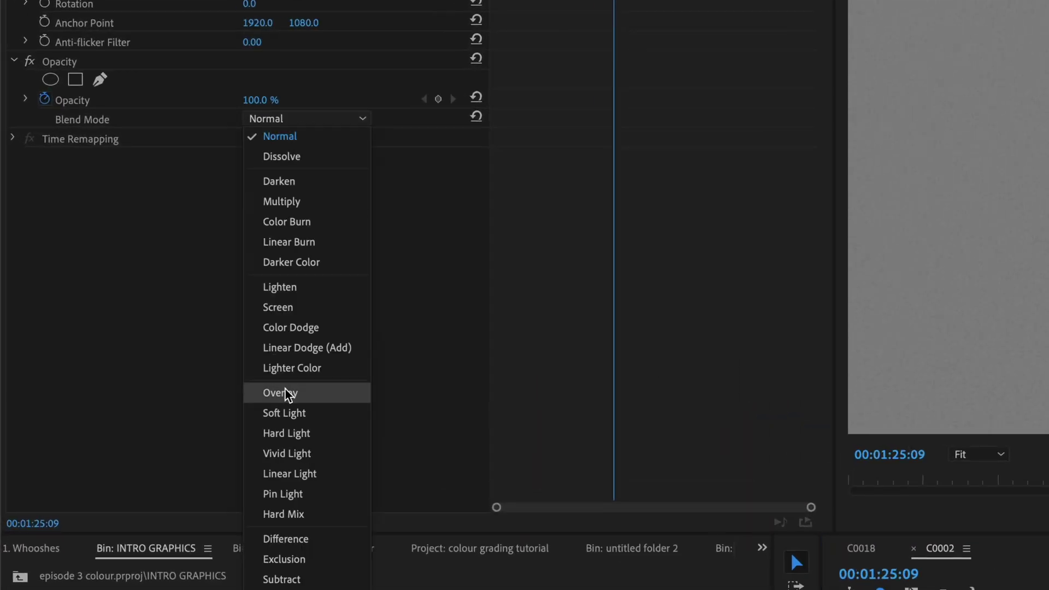
left_click(284, 393)
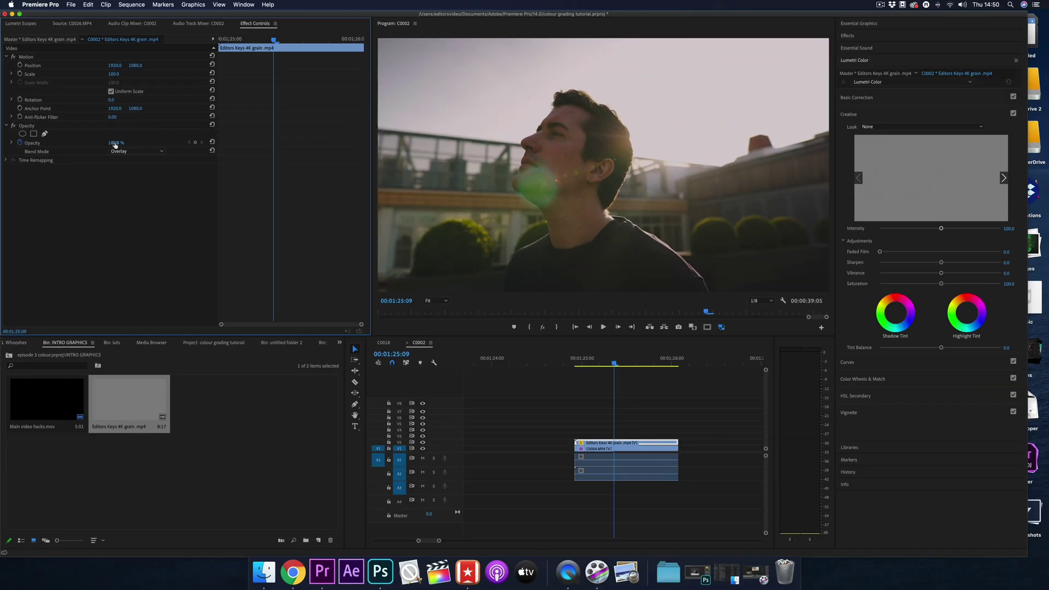
Step: Set the grain clip's opacity to 70%
left_click(116, 143)
left_click(117, 142)
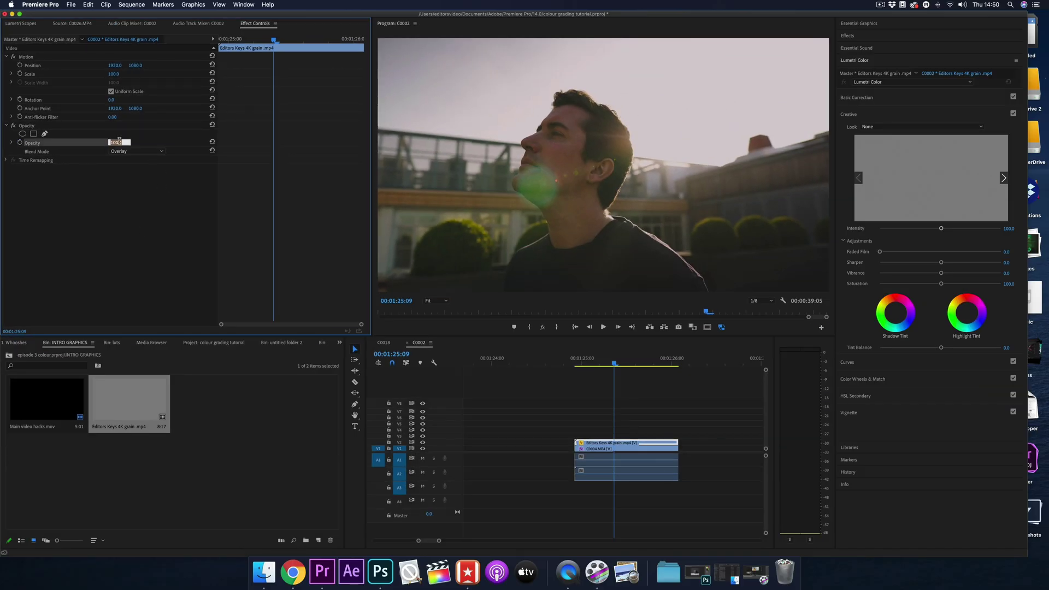
type("70")
key("Return")
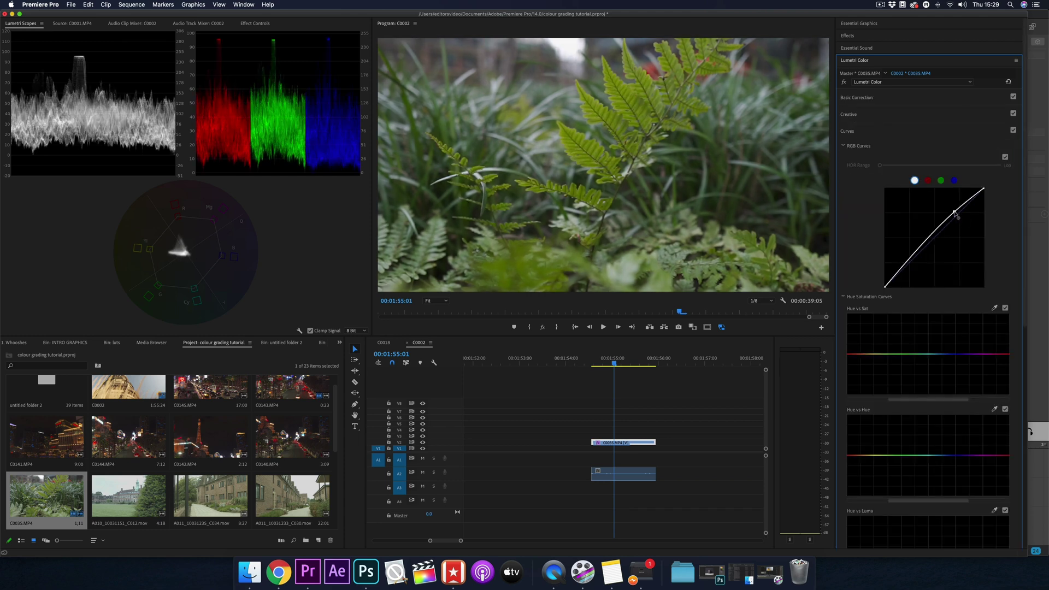
Step: Pull down the shadows on the fern clip's RGB curve and apply the Editors keys forest lut look at reduced intensity
left_click_drag(912, 261, 909, 267)
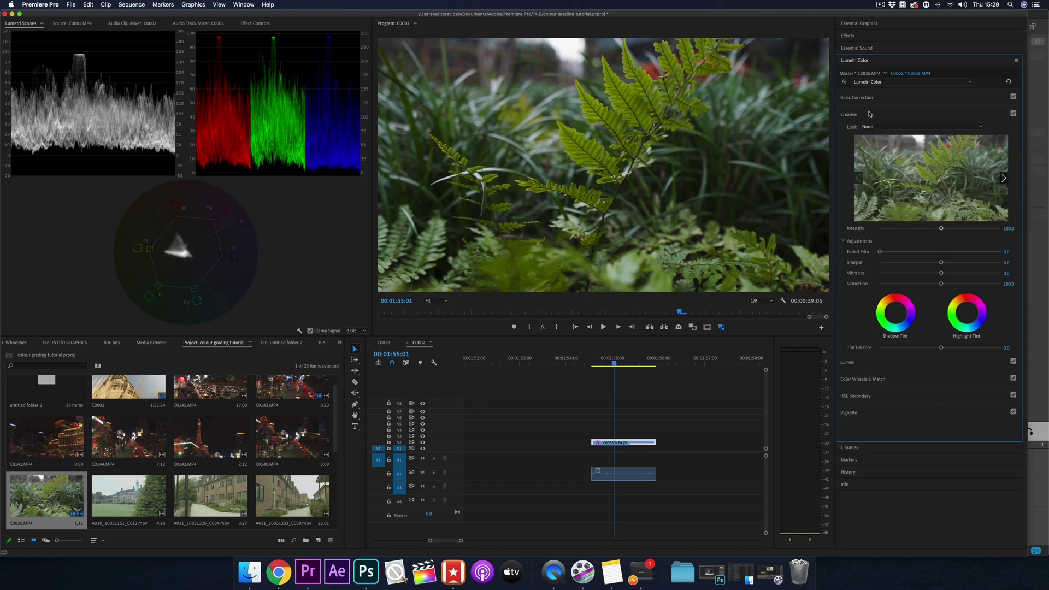
left_click(896, 126)
left_click(886, 153)
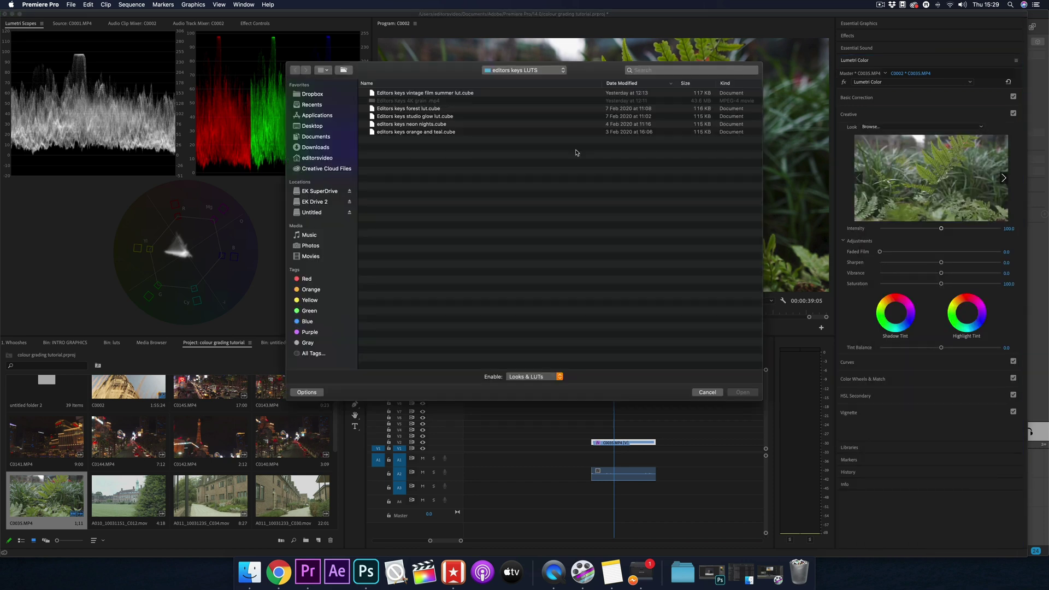
double_click(440, 113)
left_click_drag(941, 229, 912, 230)
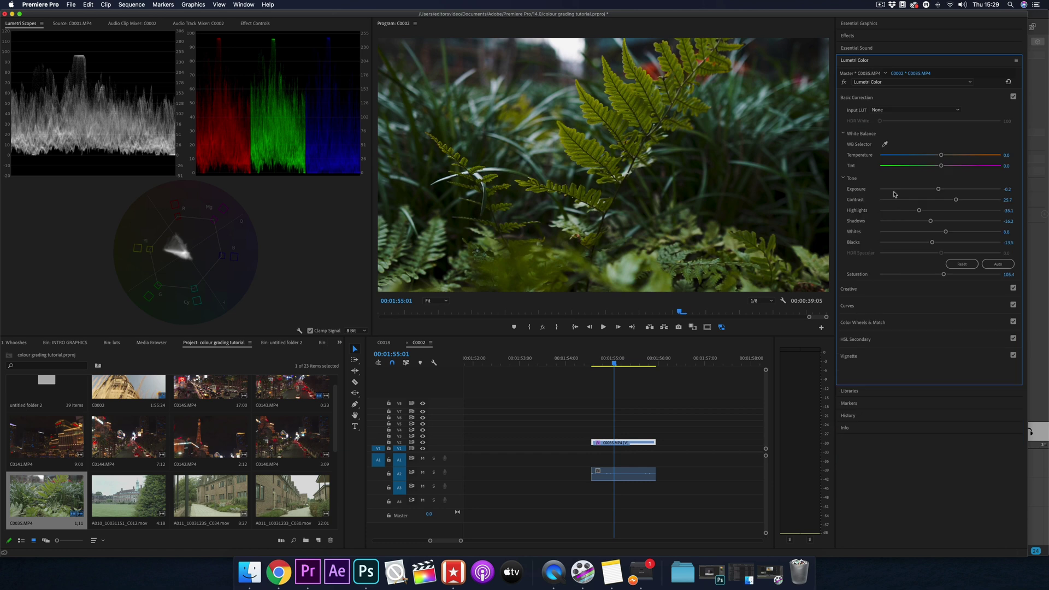
Step: Raise the blacks in the fern clip's Basic Correction and play back the result
left_click_drag(934, 244, 948, 243)
key("space")
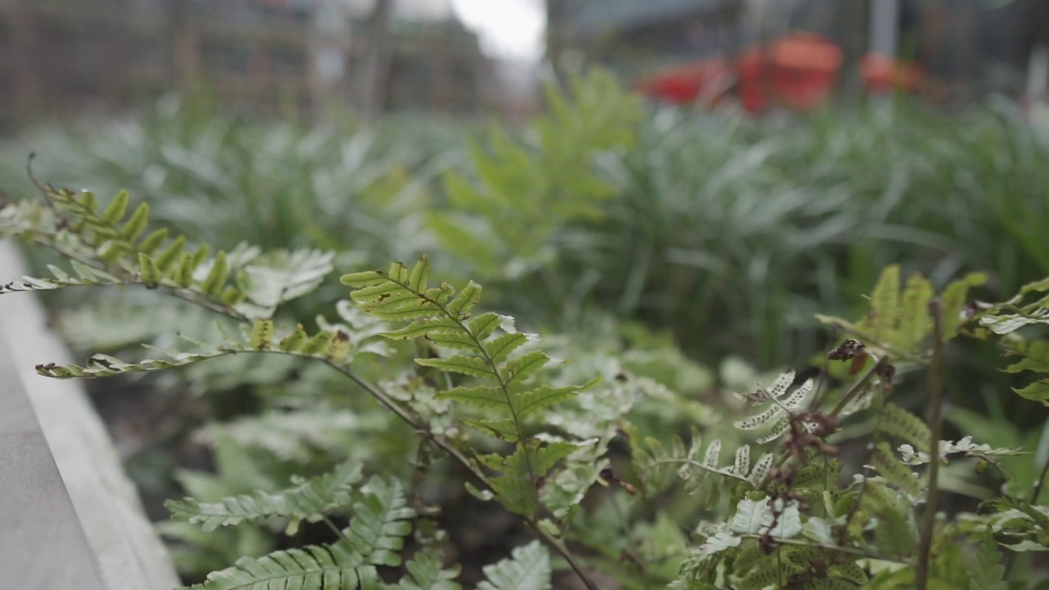